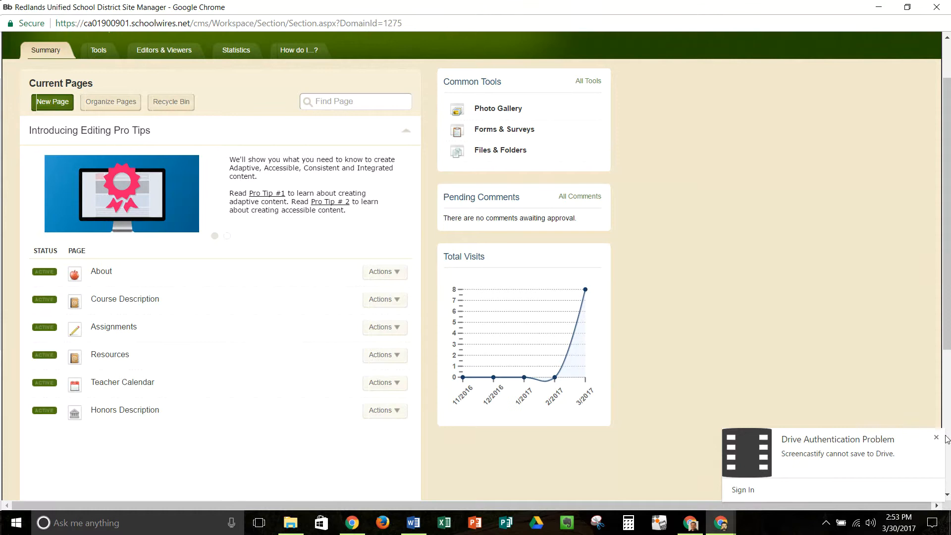
Open the Honors Description page and enter the design mode for managing its apps and layout.
left_click(936, 438)
scroll(163, 283, "down", 2)
scroll(163, 283, "down", 1)
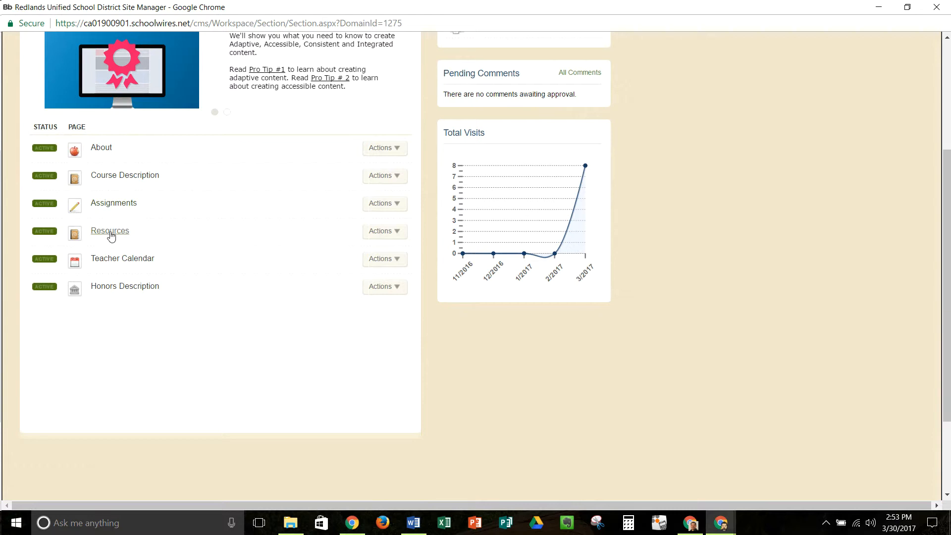
scroll(246, 239, "up", 1)
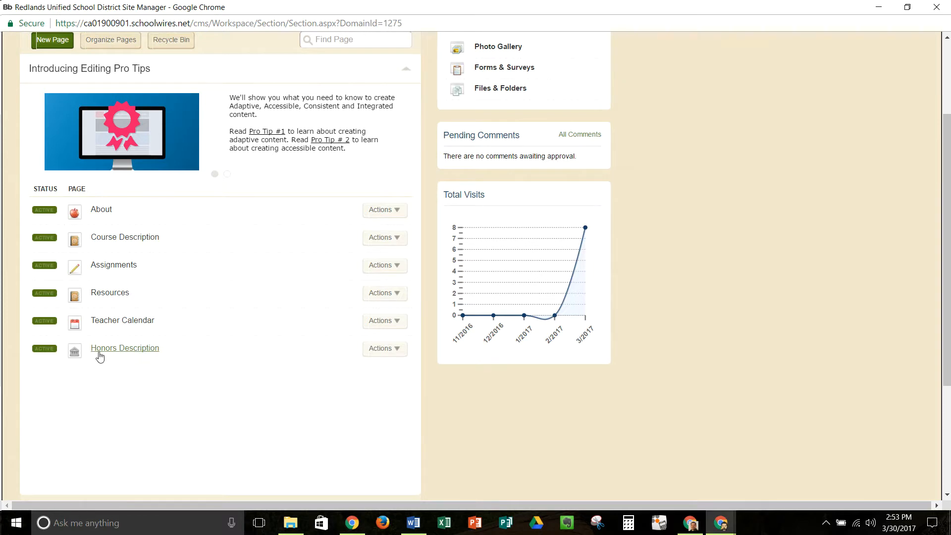
left_click(132, 353)
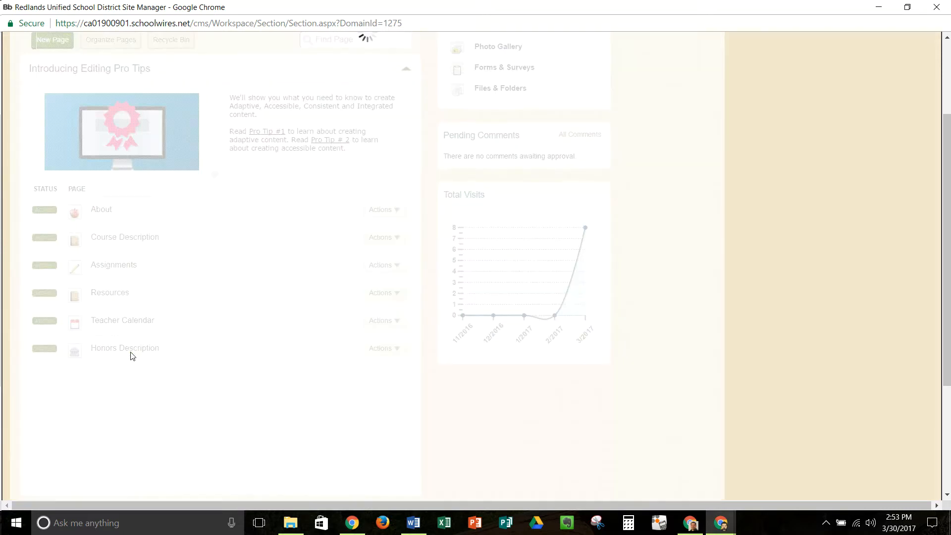
scroll(278, 382, "up", 3)
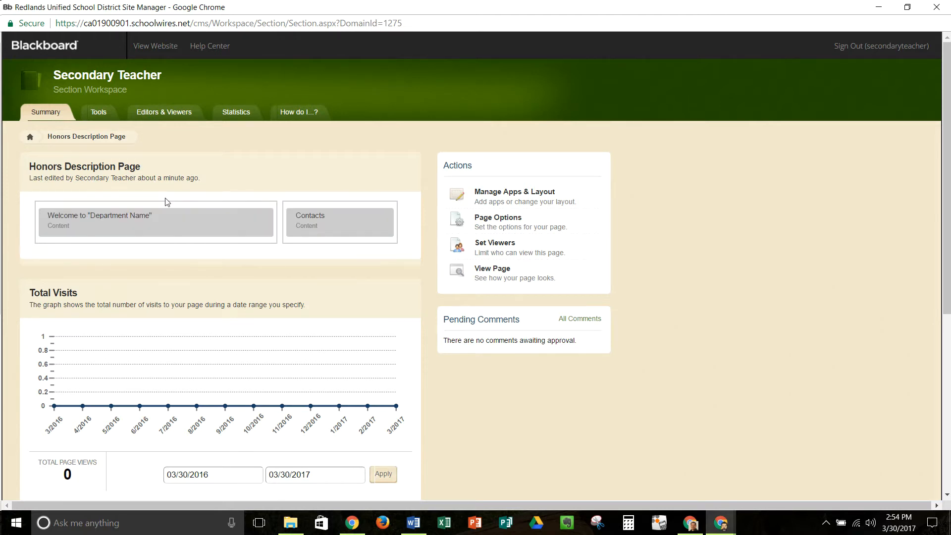
left_click(126, 228)
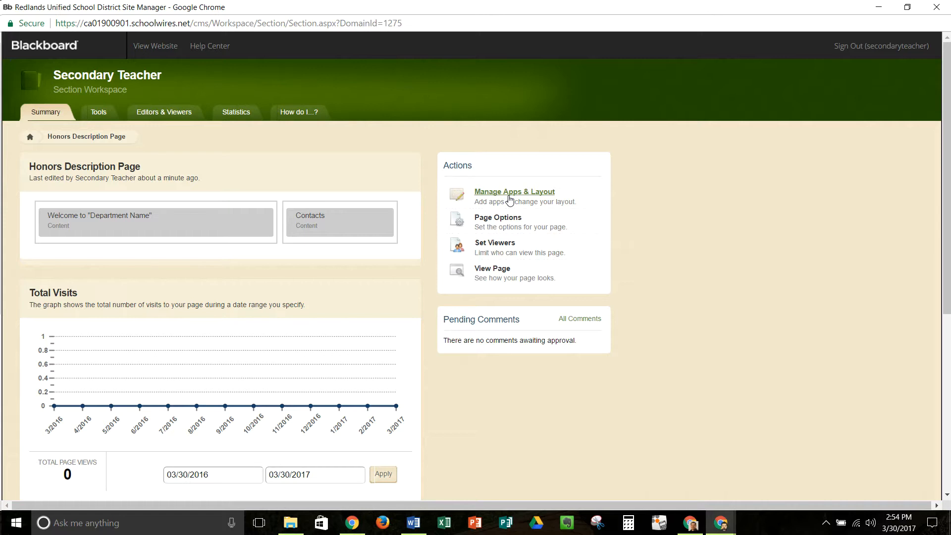
left_click(543, 196)
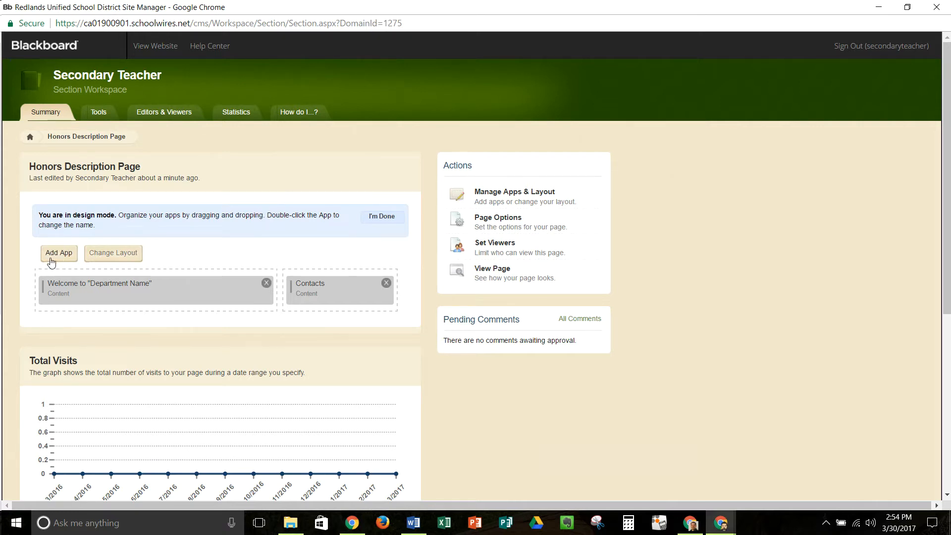
Apply the Left Sidebar (Simple) layout to the Honors Description page.
left_click(110, 261)
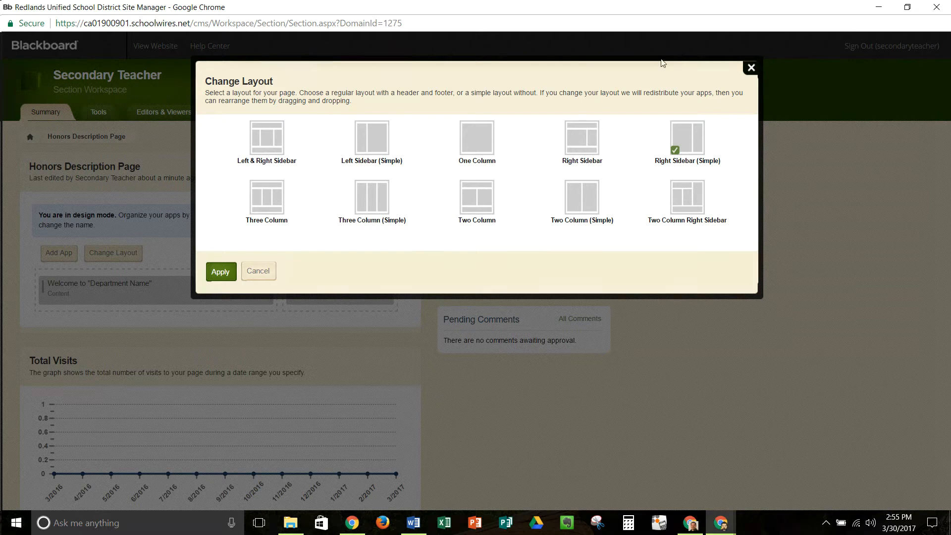
left_click(376, 146)
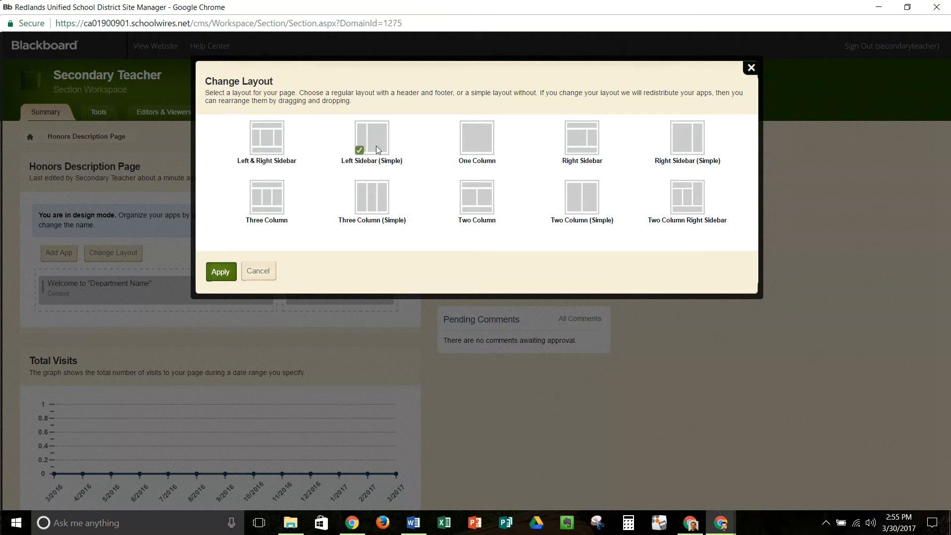
left_click(214, 273)
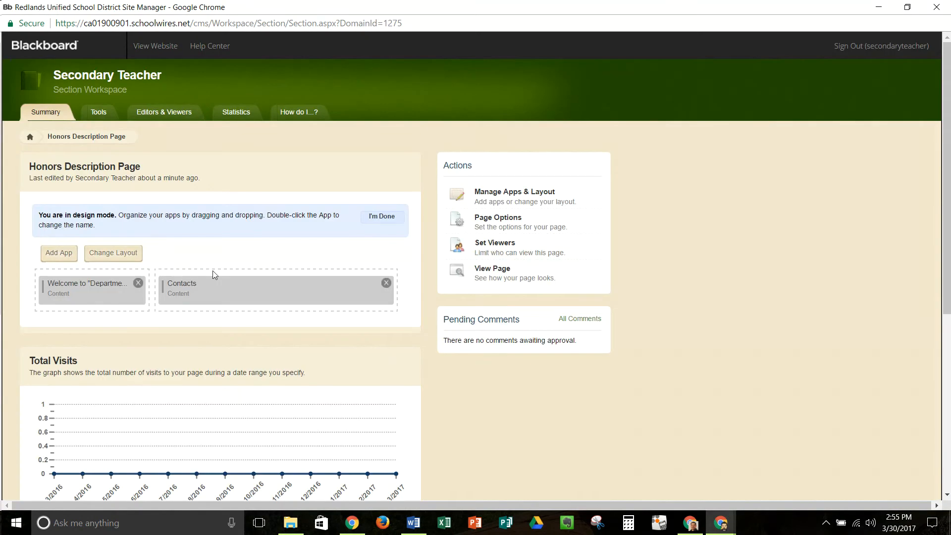
Switch the page layout to Two Column Right Sidebar.
scroll(222, 326, "down", 1)
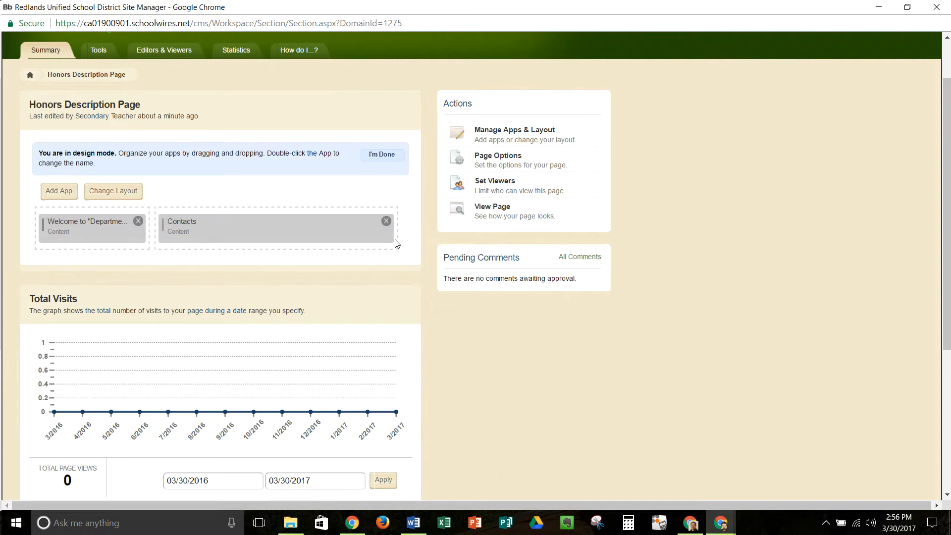
left_click(110, 196)
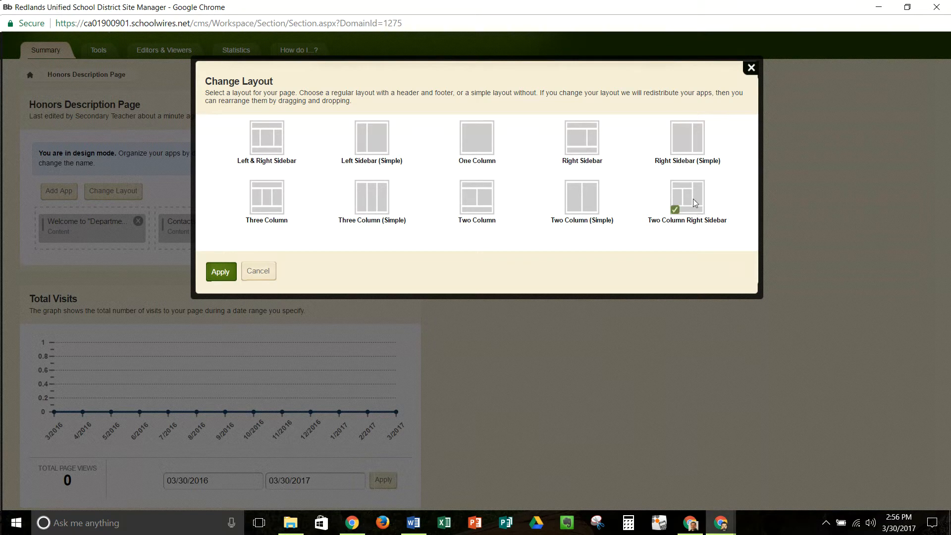
left_click(220, 272)
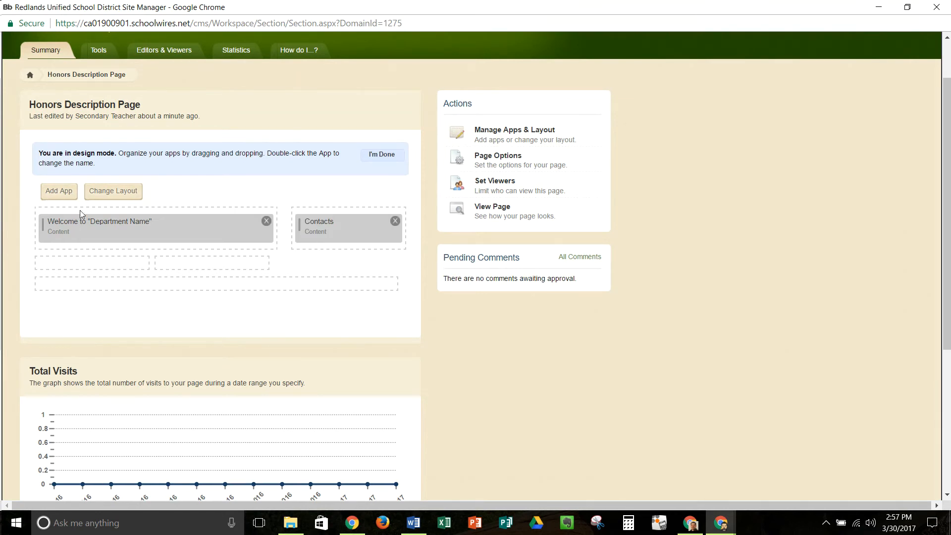
Add a new Content app named Disclaimer to the Honors Description page.
left_click(64, 193)
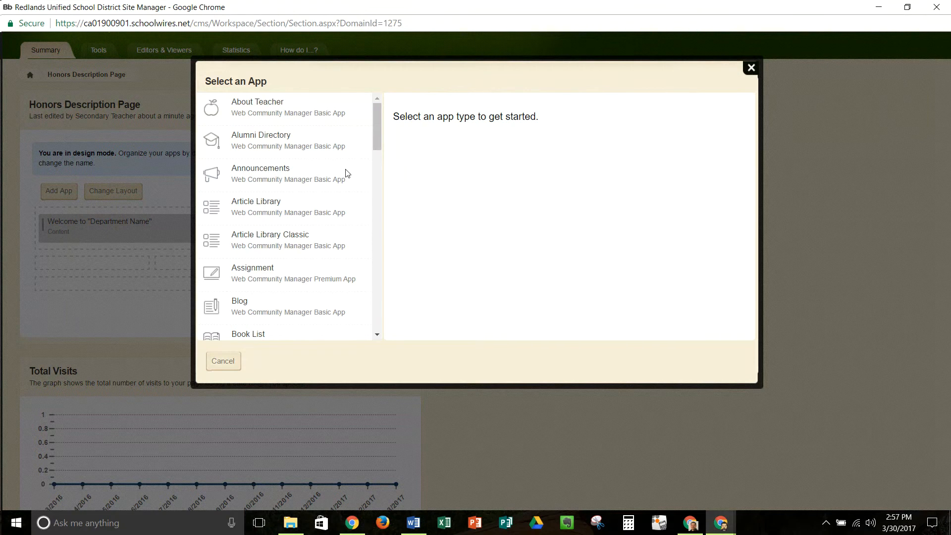
mouse_move(379, 125)
left_mouse_down()
mouse_move(365, 310)
mouse_move(372, 110)
left_mouse_up()
left_click_drag(375, 114, 376, 153)
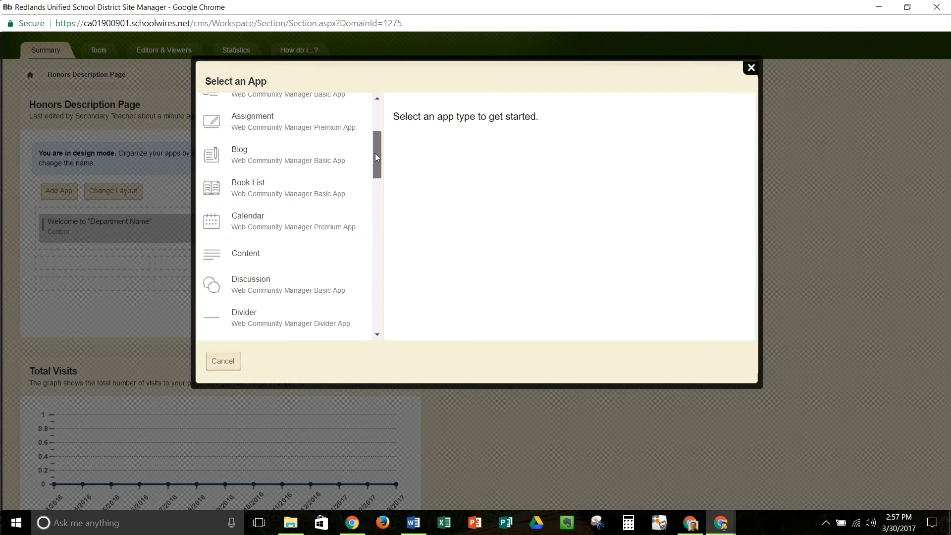
left_click(245, 253)
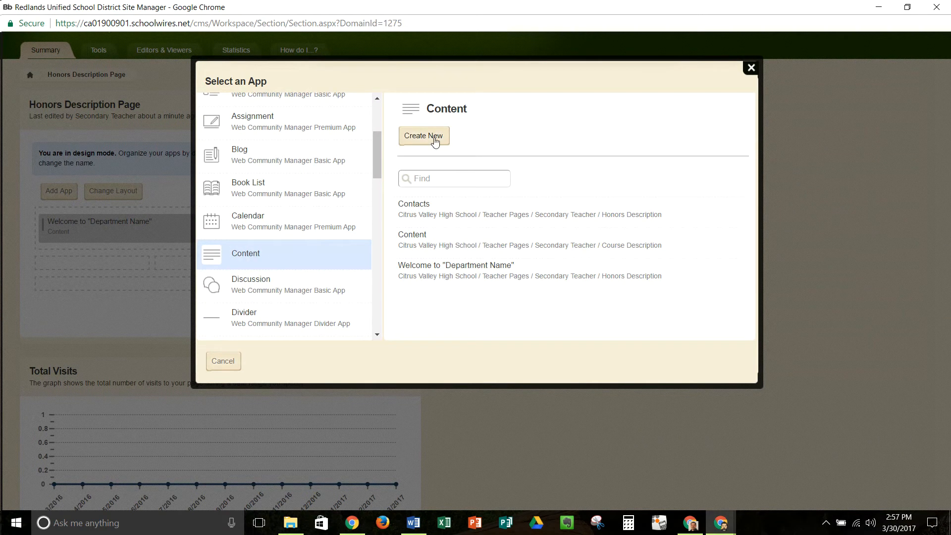
left_click(435, 142)
left_click(605, 190)
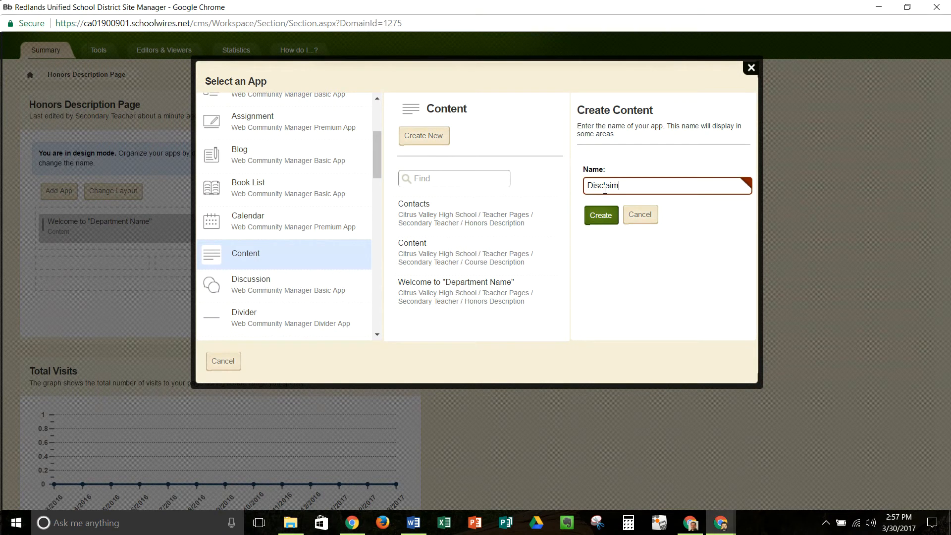
left_click(603, 226)
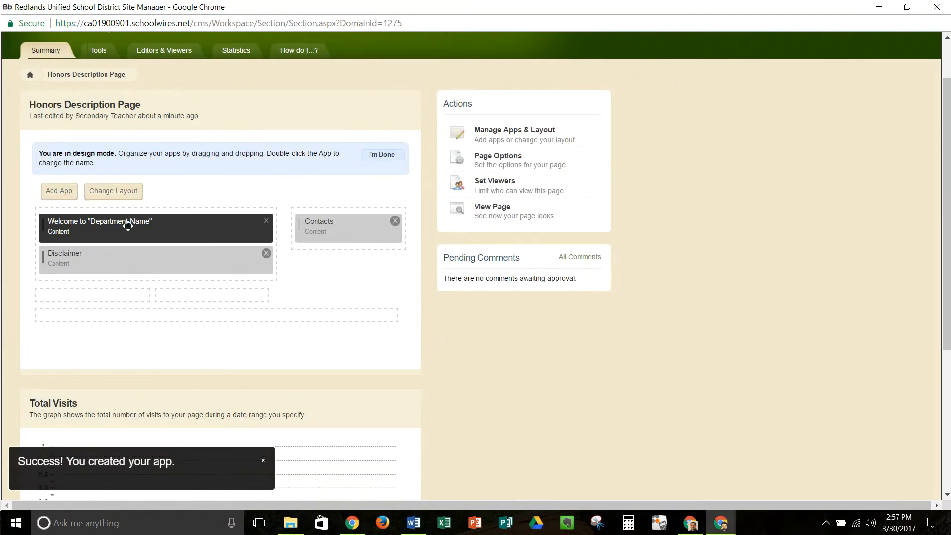
Rearrange the apps so Contacts and Disclaimer are stacked, in that order, beneath the Welcome to "Department Name" app.
left_click_drag(149, 258, 190, 296)
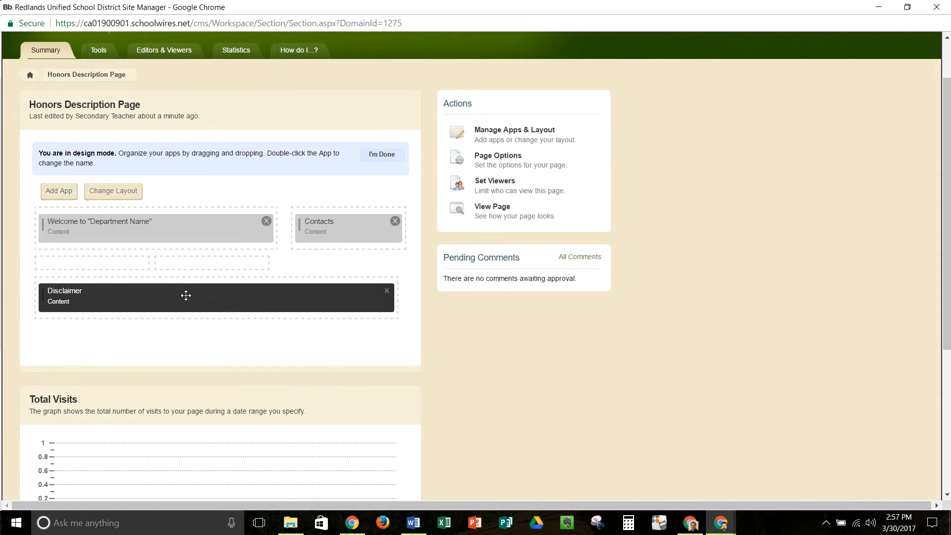
left_click_drag(325, 227, 202, 263)
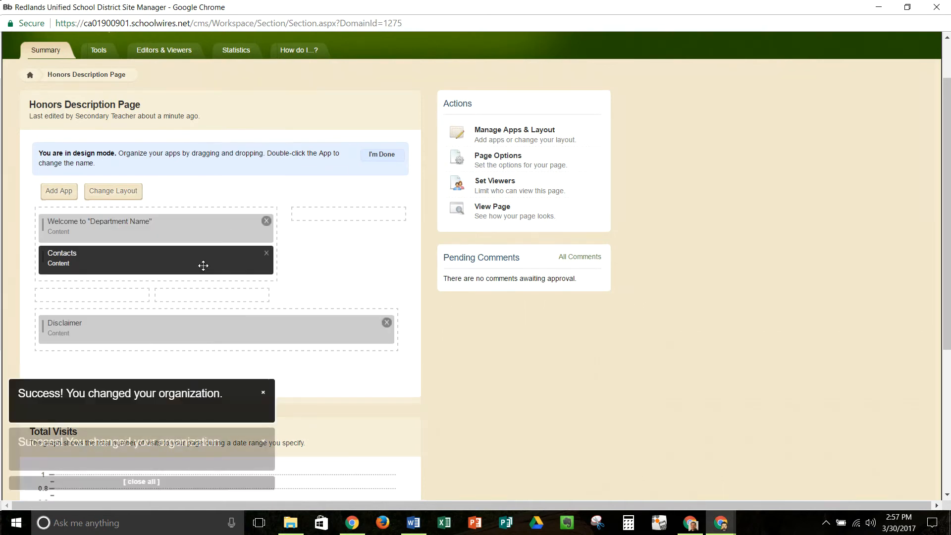
left_click_drag(171, 337, 162, 294)
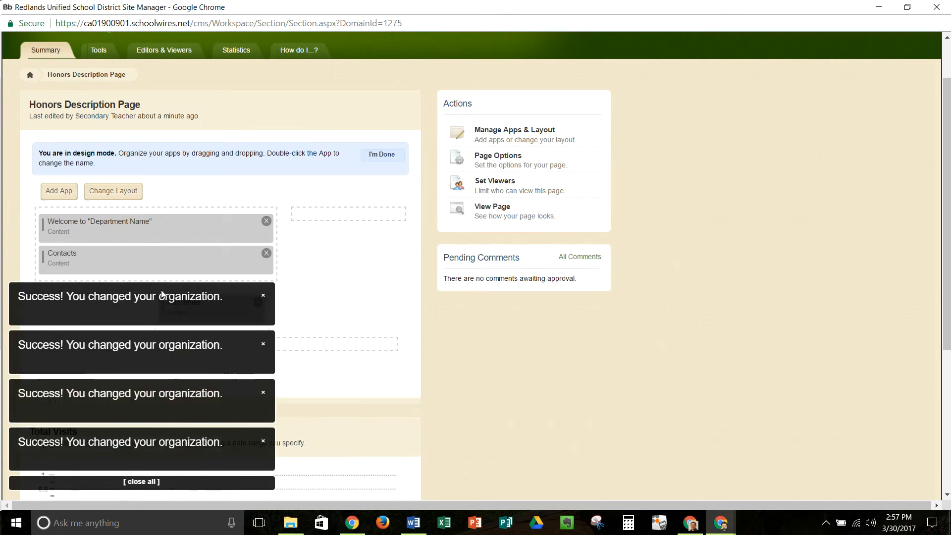
left_click_drag(218, 308, 204, 293)
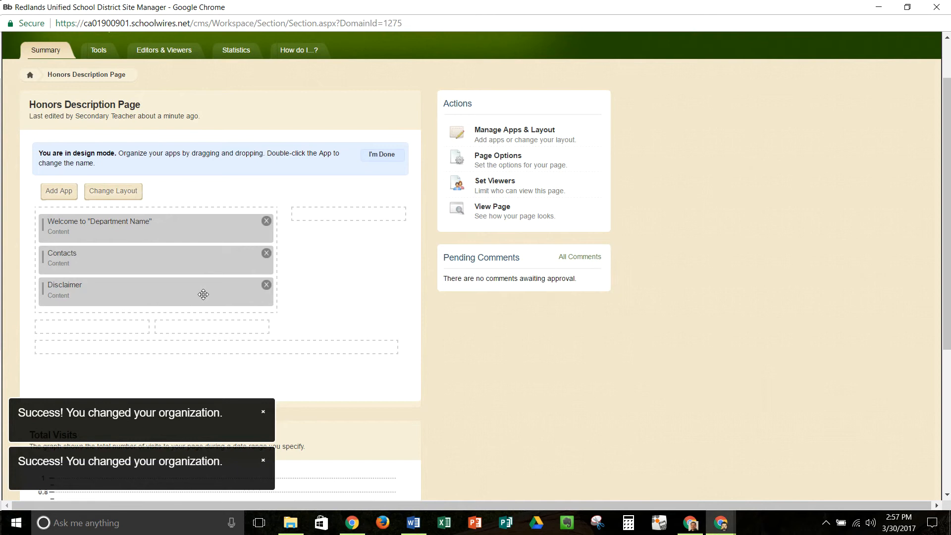
Change the Honors Description page layout to One Column.
left_click(116, 197)
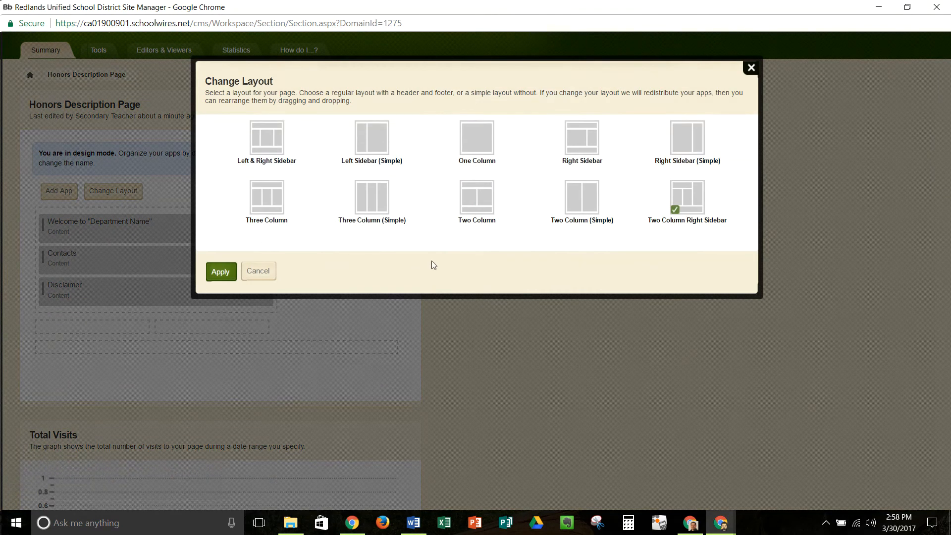
left_click(473, 137)
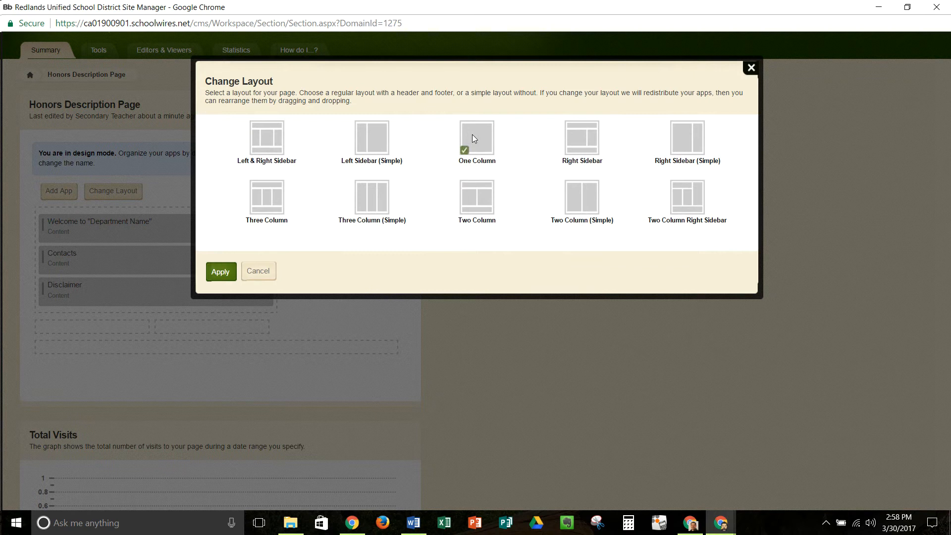
left_click(218, 275)
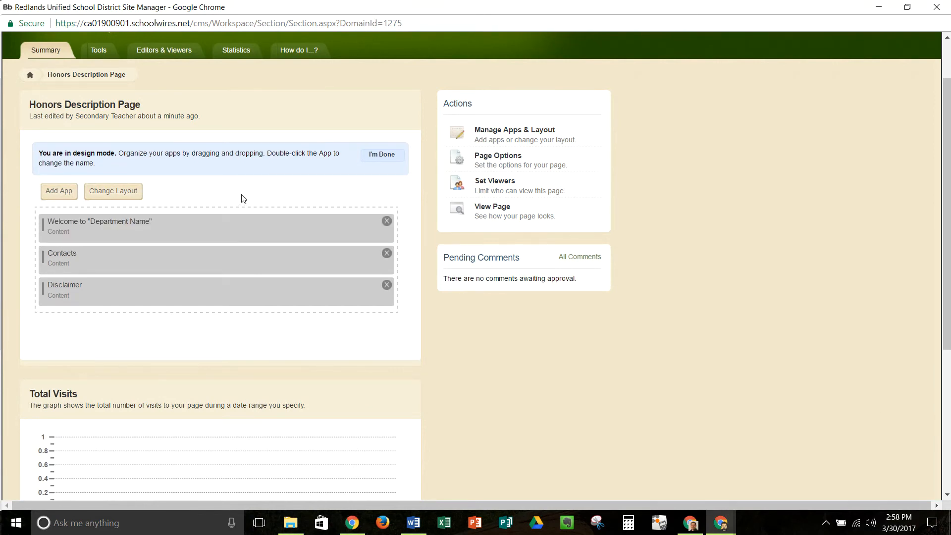
Finish design mode and return to the section's list of current pages.
left_click(378, 156)
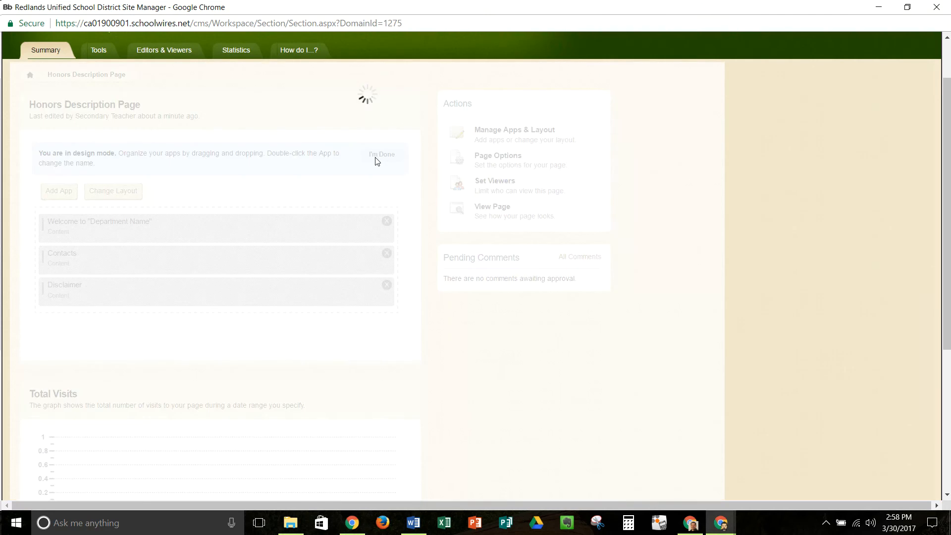
scroll(370, 165, "up", 2)
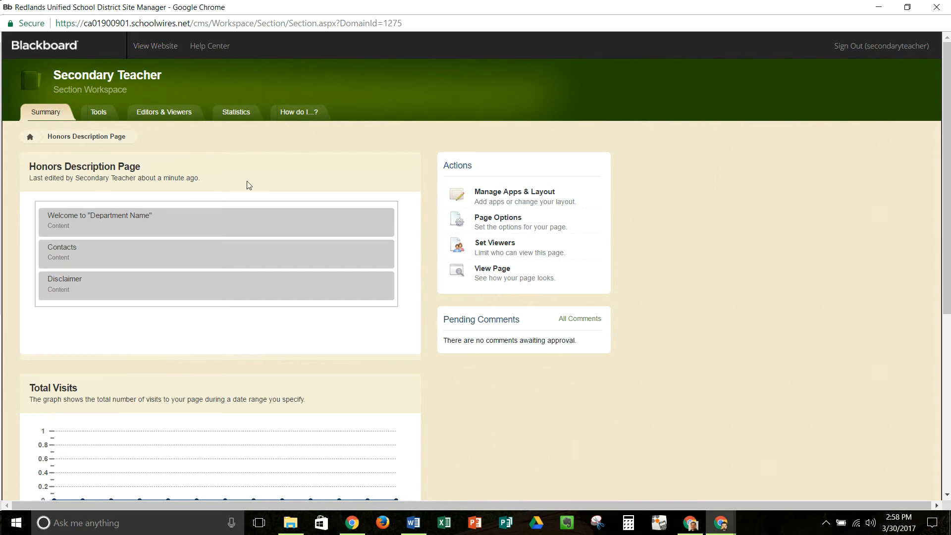
left_click(29, 139)
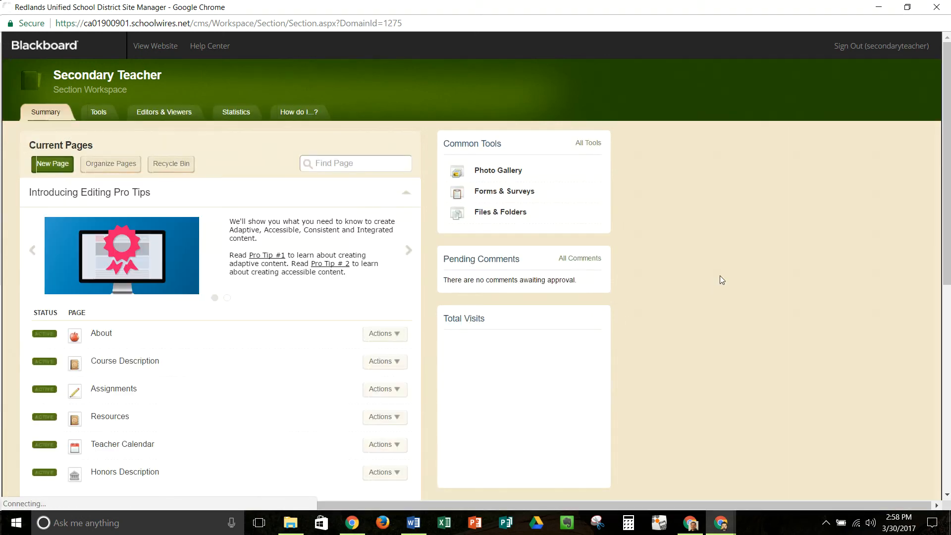
scroll(722, 281, "down", 1)
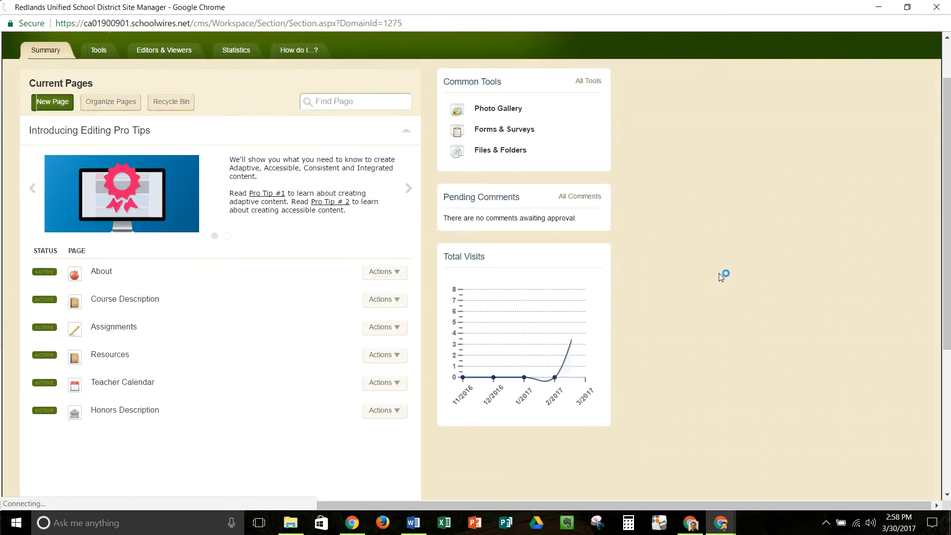
scroll(719, 273, "down", 1)
scroll(719, 273, "up", 1)
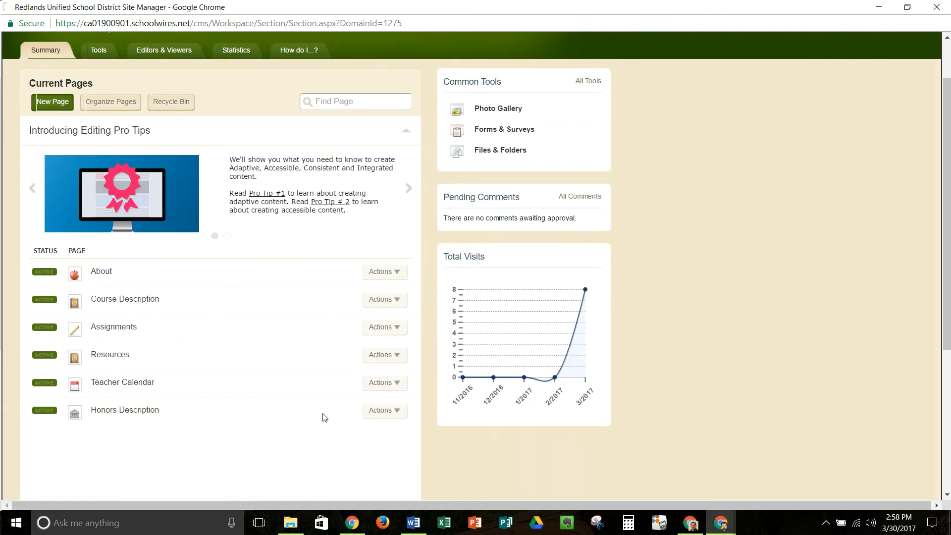
left_click(399, 412)
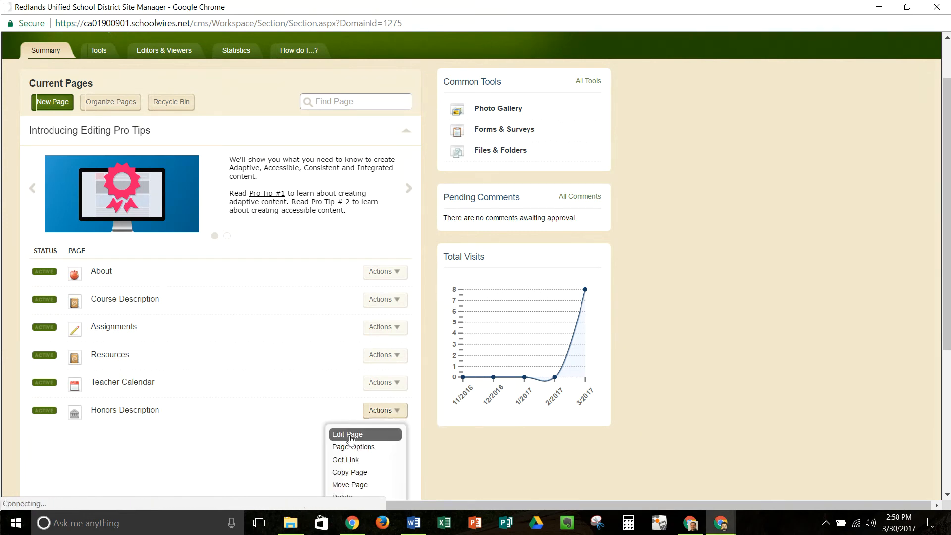
scroll(351, 441, "down", 1)
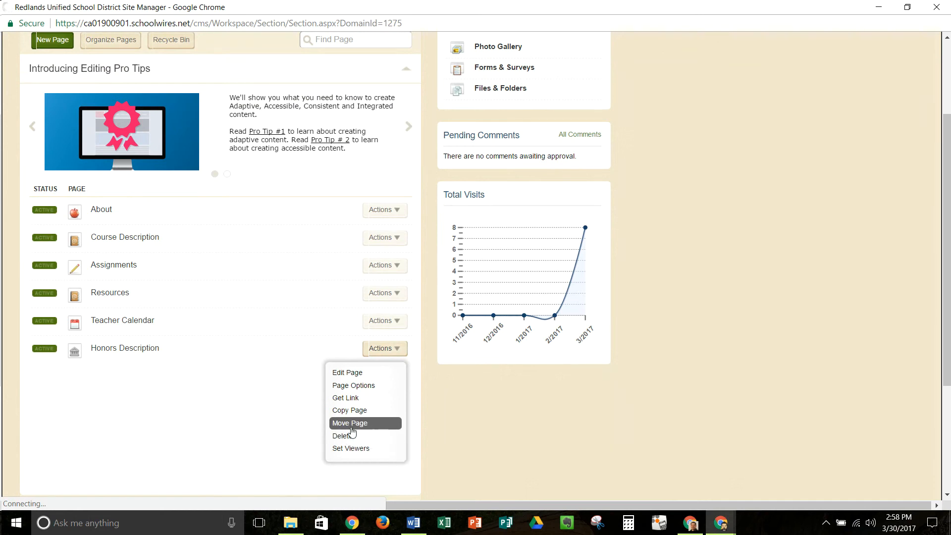
left_click(514, 424)
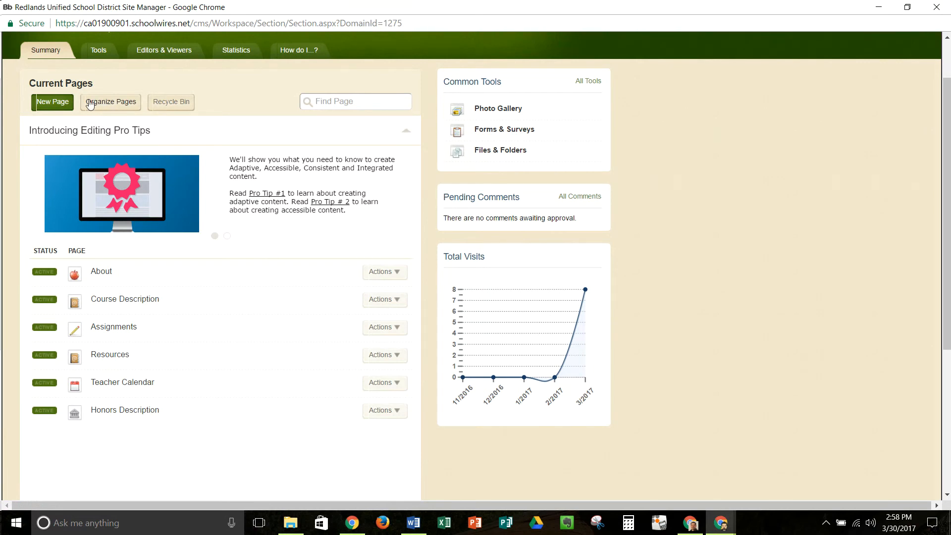
Organize the section's pages by moving Honors Description up and nesting it under Course Description.
left_click(115, 106)
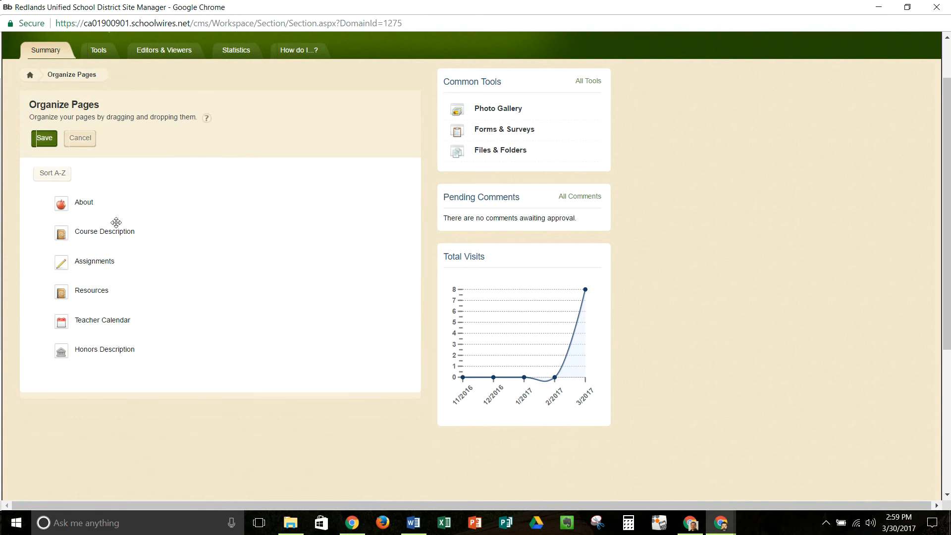
left_click_drag(97, 352, 99, 249)
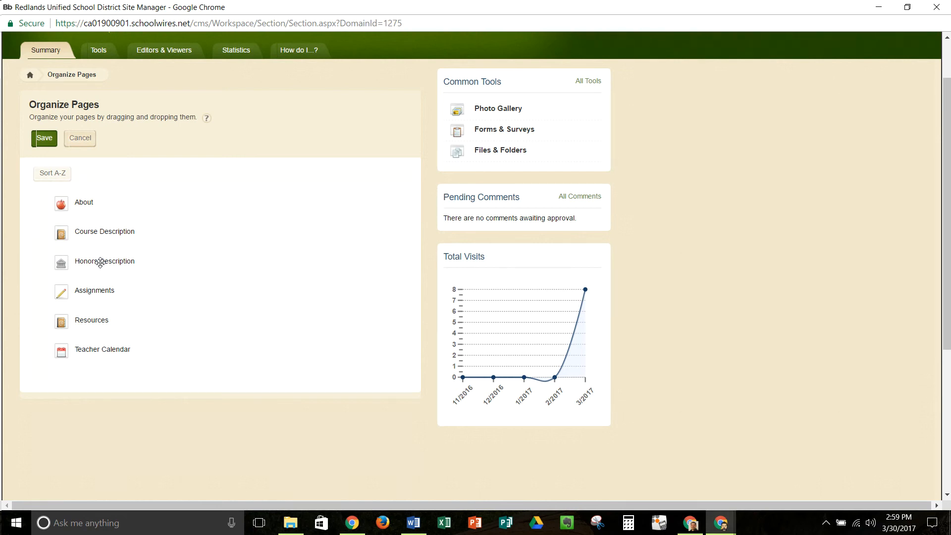
left_click_drag(100, 263, 105, 235)
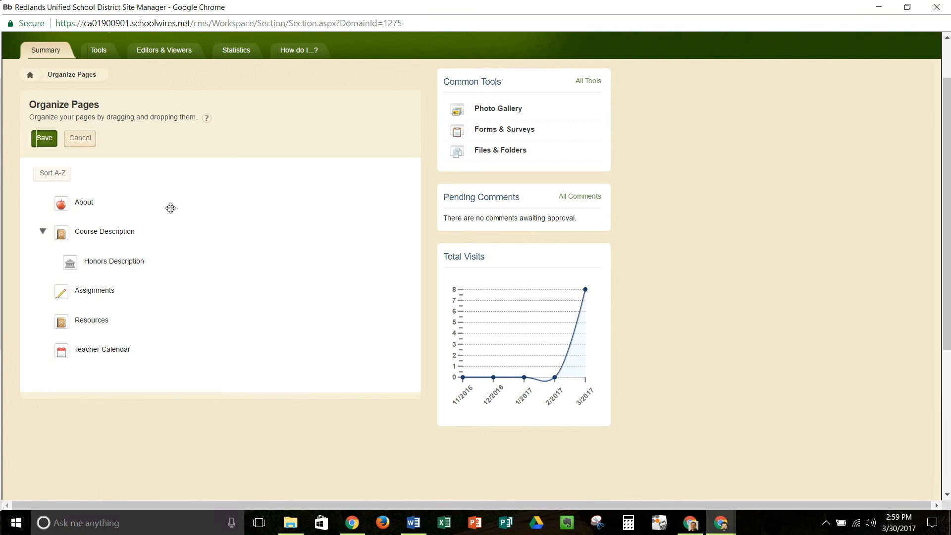
Save the new page organization and check Honors Description's placement in the current pages list.
scroll(236, 272, "up", 2)
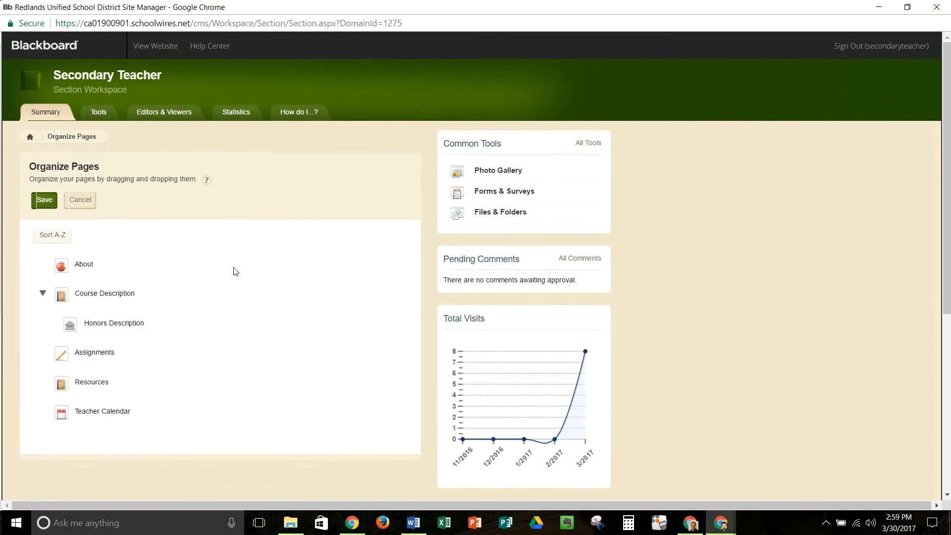
left_click(46, 203)
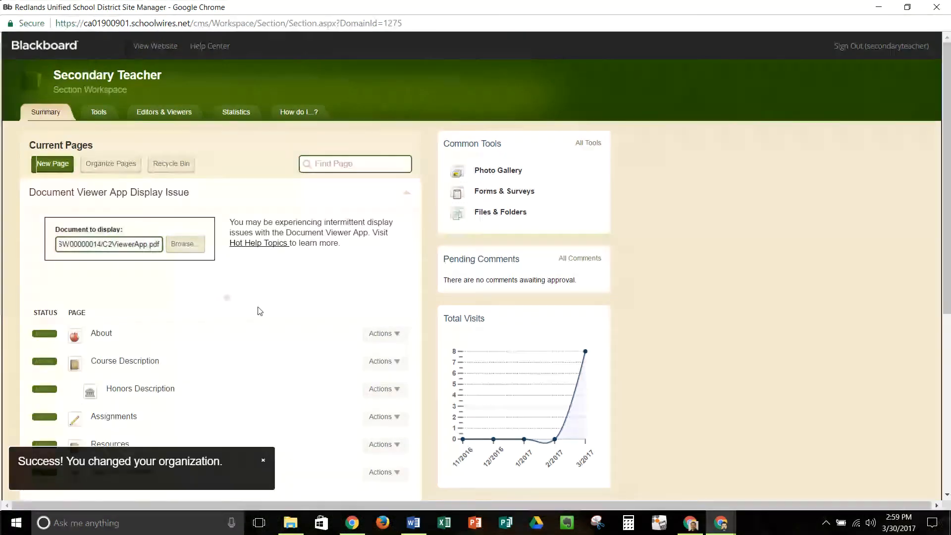
scroll(259, 310, "down", 2)
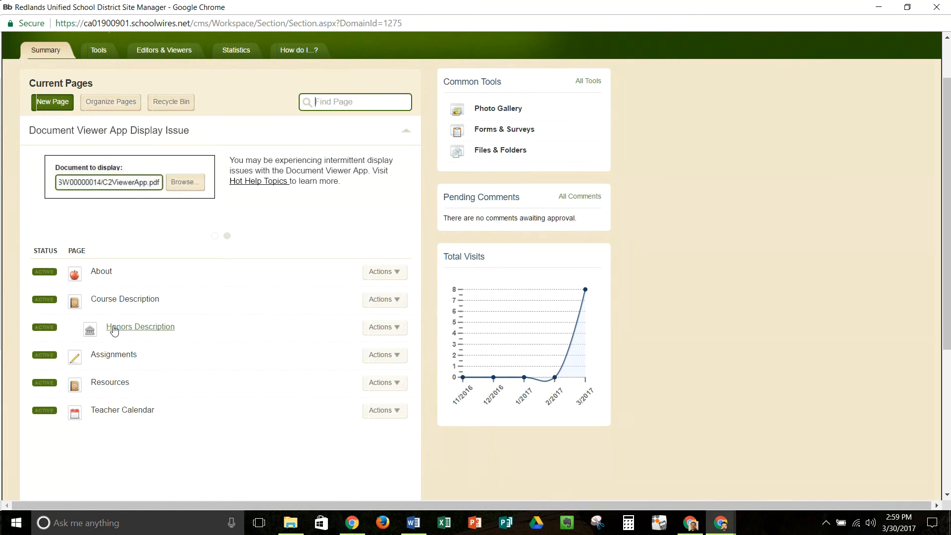
View the live website, expand Course Description in the section navigation, and open the Course Description and Honors Description pages.
scroll(213, 155, "up", 2)
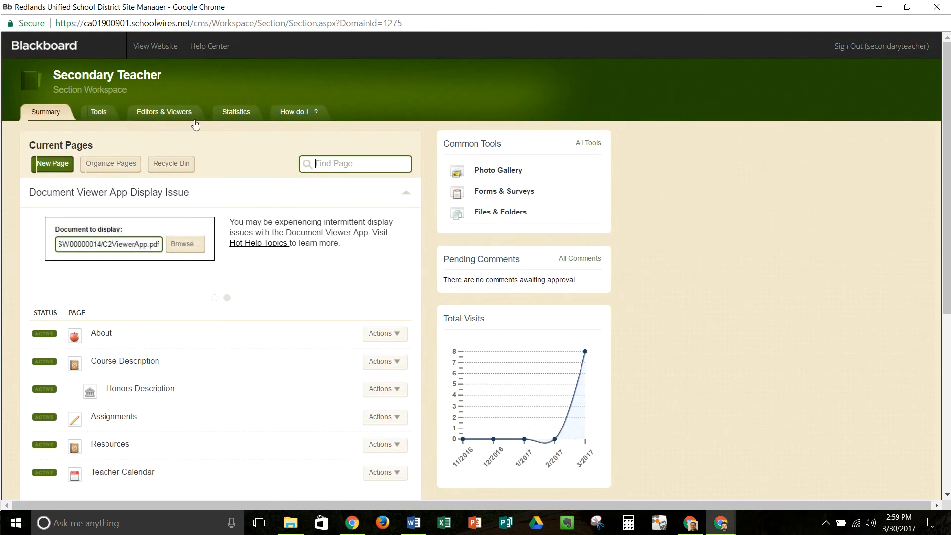
left_click(153, 51)
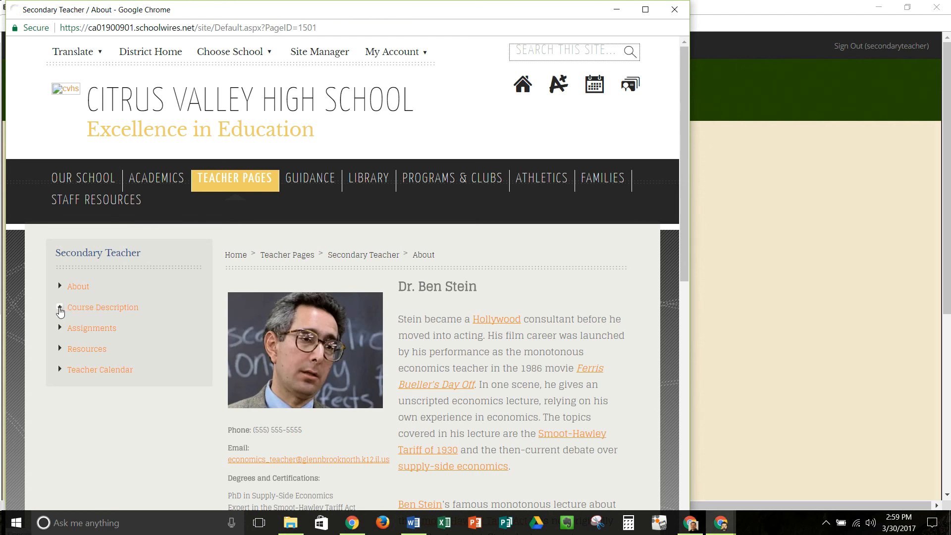
left_click(59, 308)
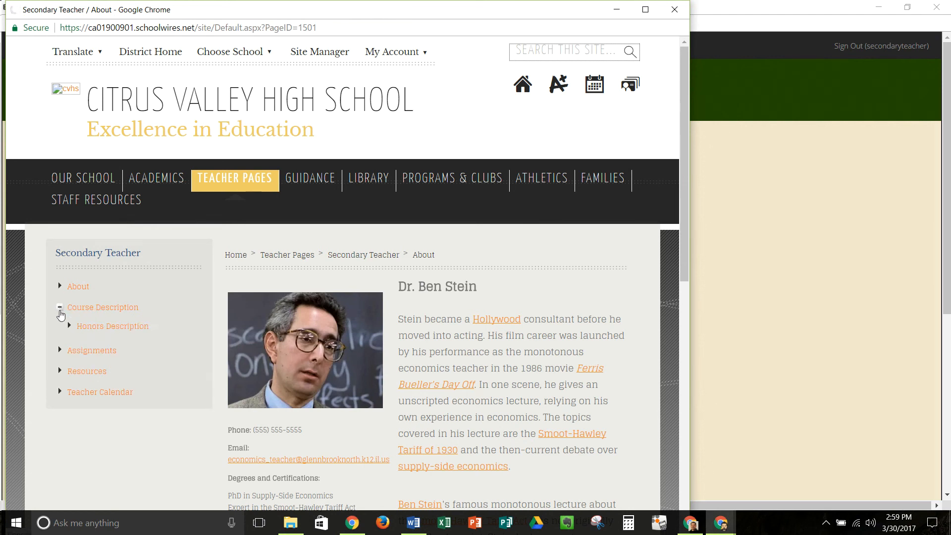
left_click(121, 315)
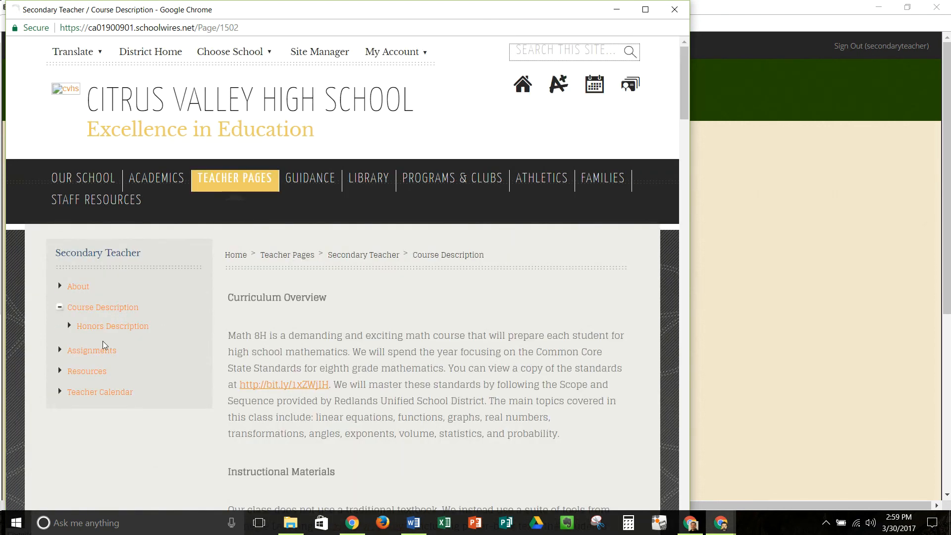
left_click(99, 331)
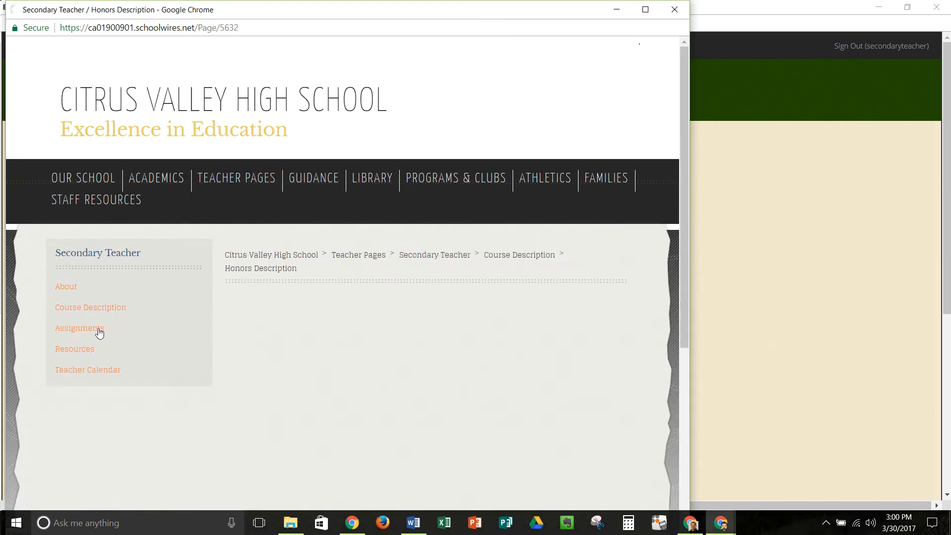